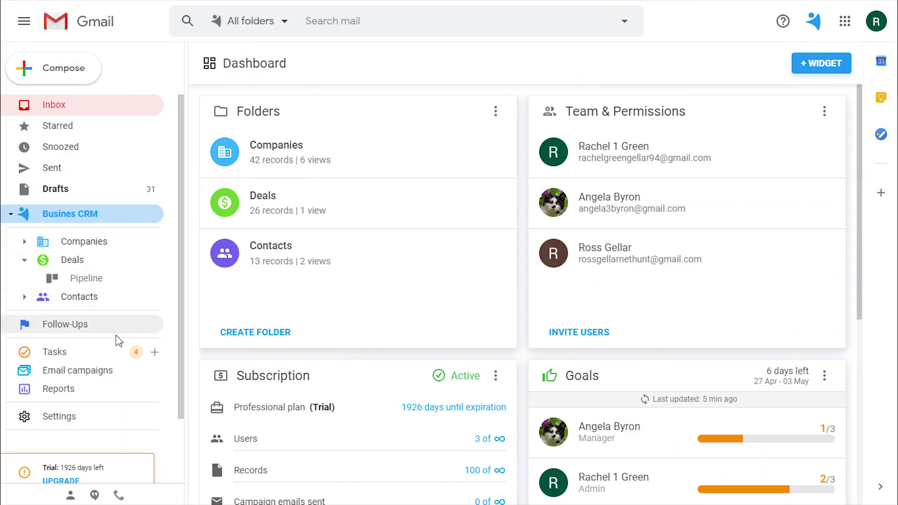
# - Open the task list and set the Today view as the default task view
pyautogui.click(99, 356)
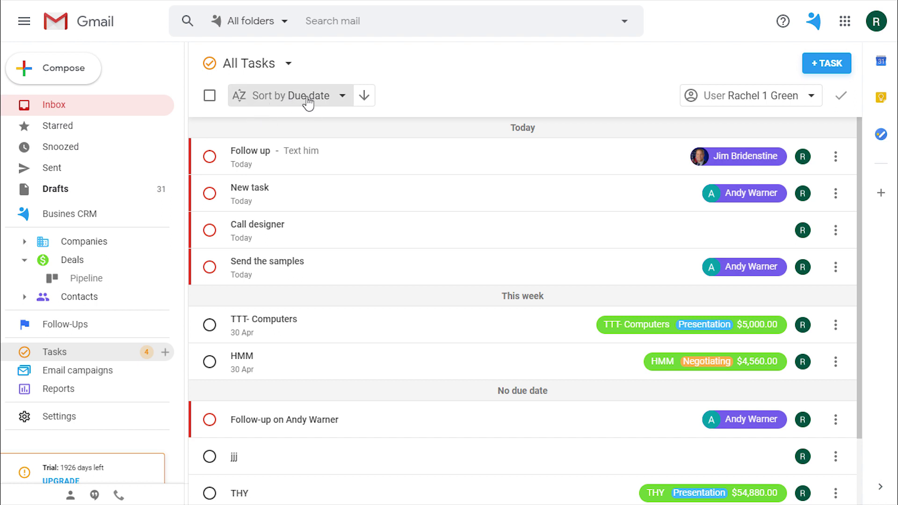
pyautogui.click(343, 98)
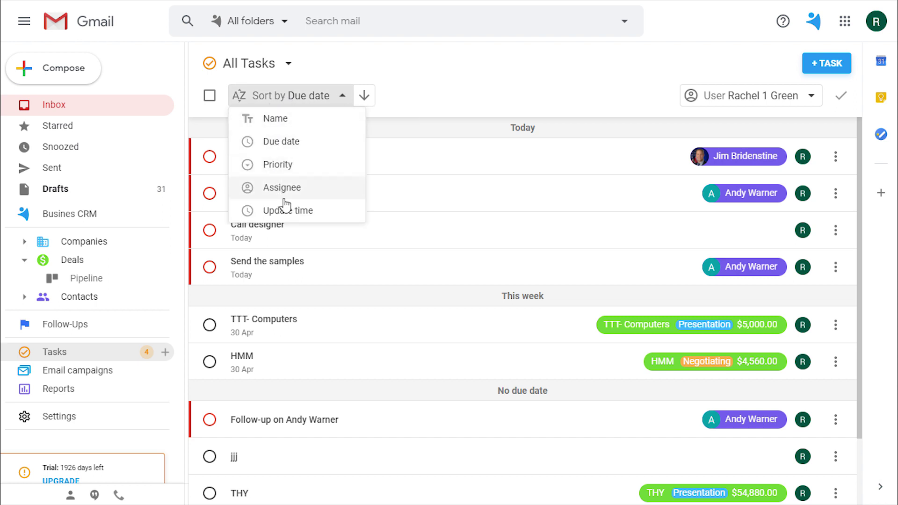
pyautogui.click(314, 52)
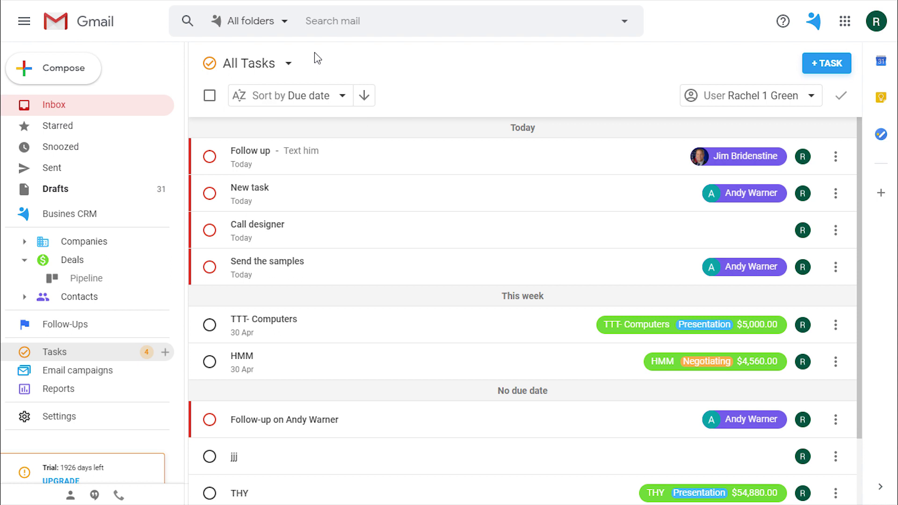
pyautogui.click(289, 65)
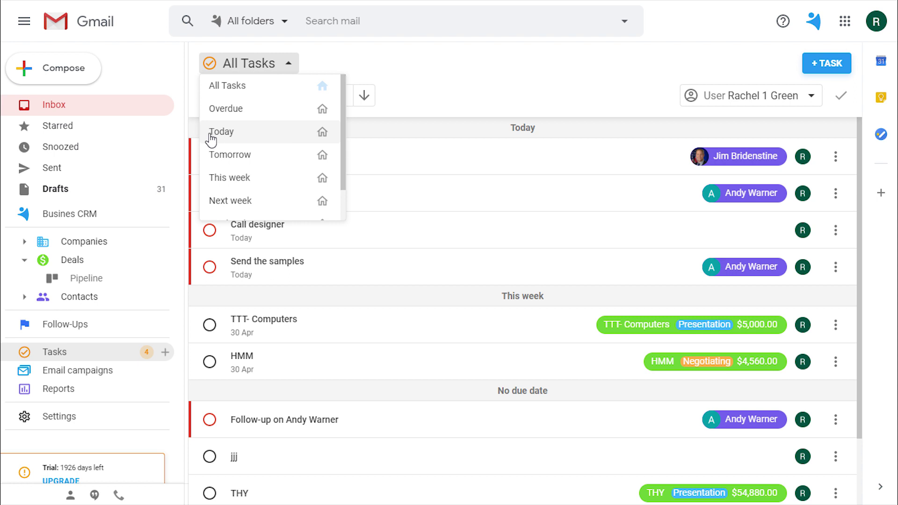
pyautogui.click(328, 139)
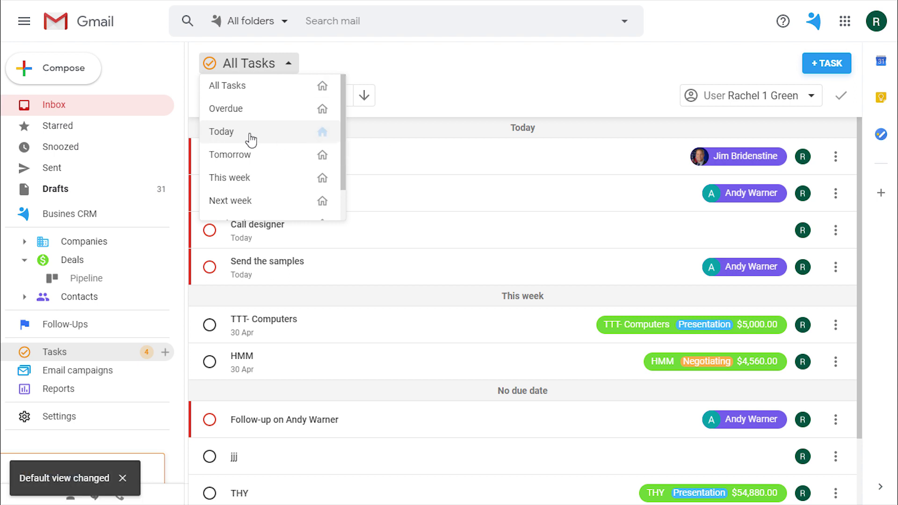
# - In the Today view, start a task named 'Task' due today at 07:00 PM
pyautogui.click(232, 135)
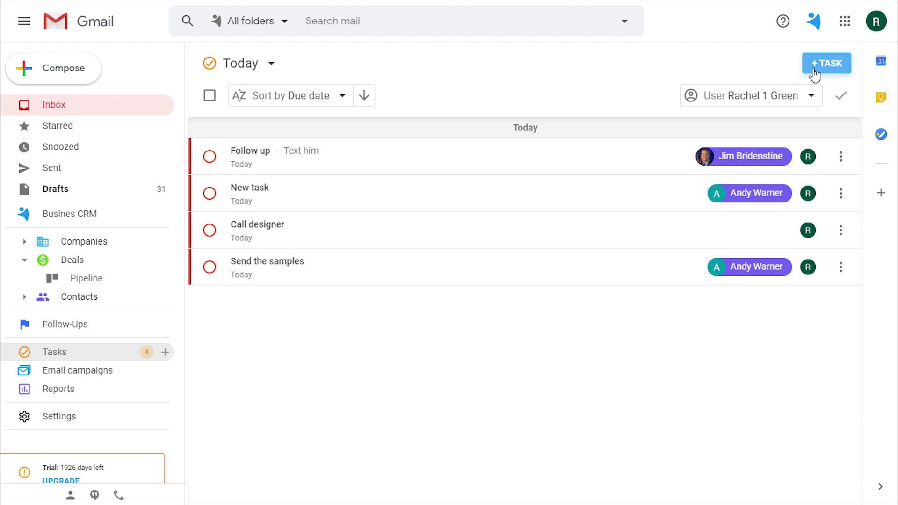
pyautogui.click(155, 353)
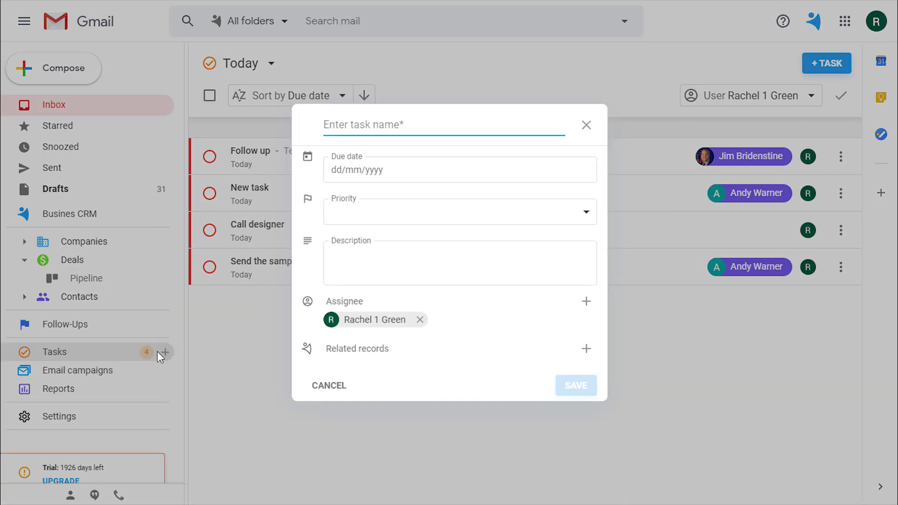
pyautogui.write('Task')
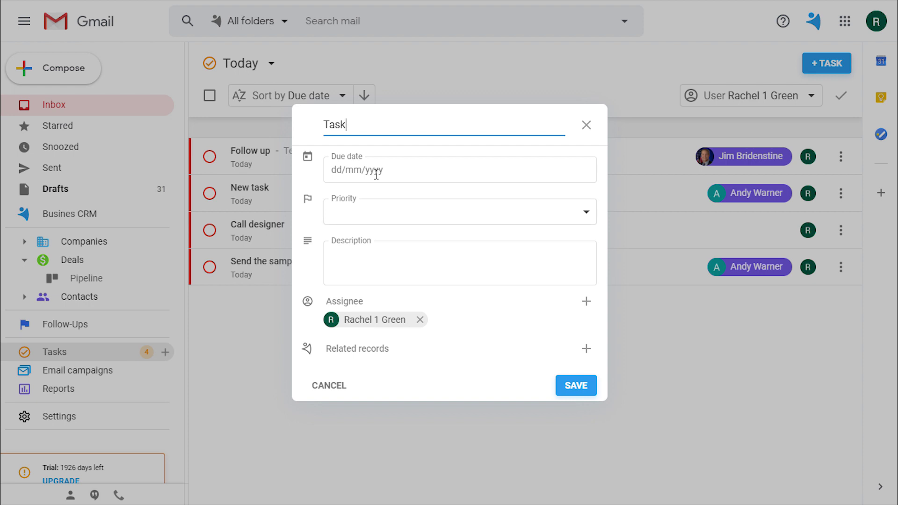
pyautogui.click(372, 171)
pyautogui.click(445, 195)
pyautogui.click(536, 169)
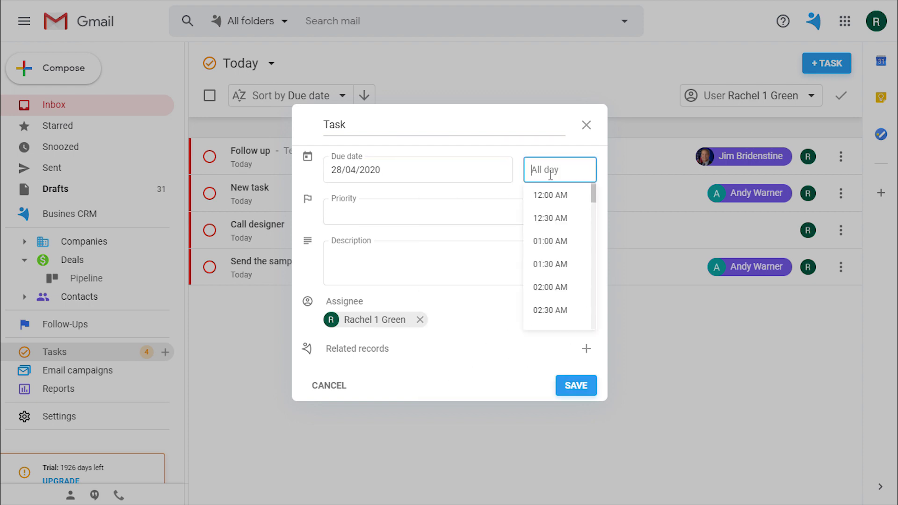
pyautogui.scroll(-10, 542, 264)
pyautogui.scroll(-10, 543, 265)
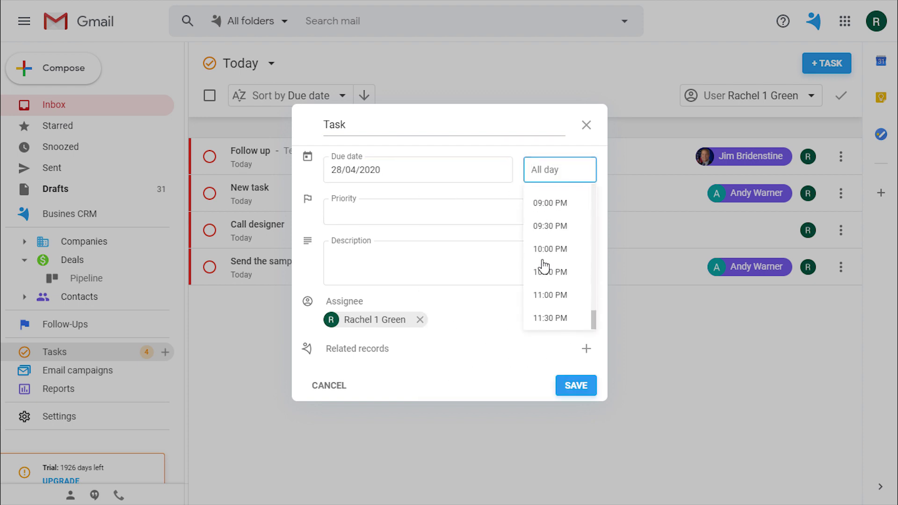
pyautogui.scroll(3, 543, 267)
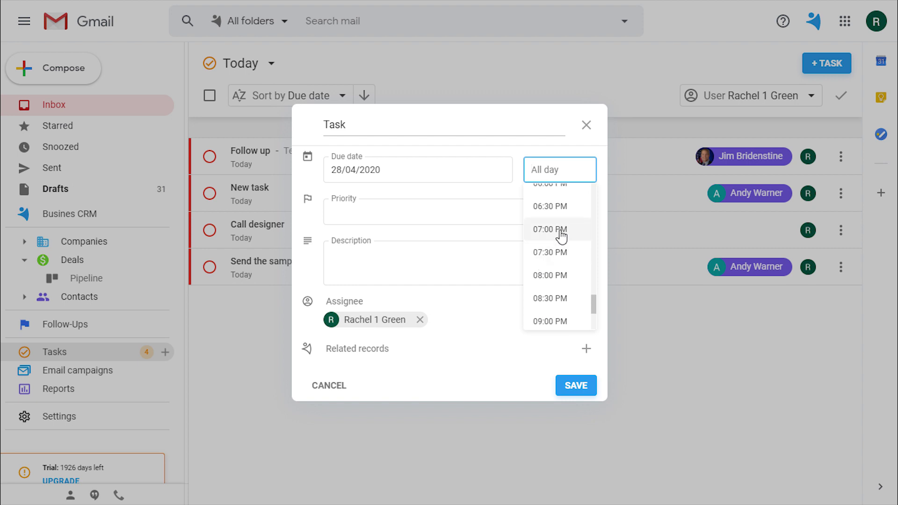
pyautogui.click(560, 230)
# - Give the task High priority and the description 'Task description'
pyautogui.click(440, 222)
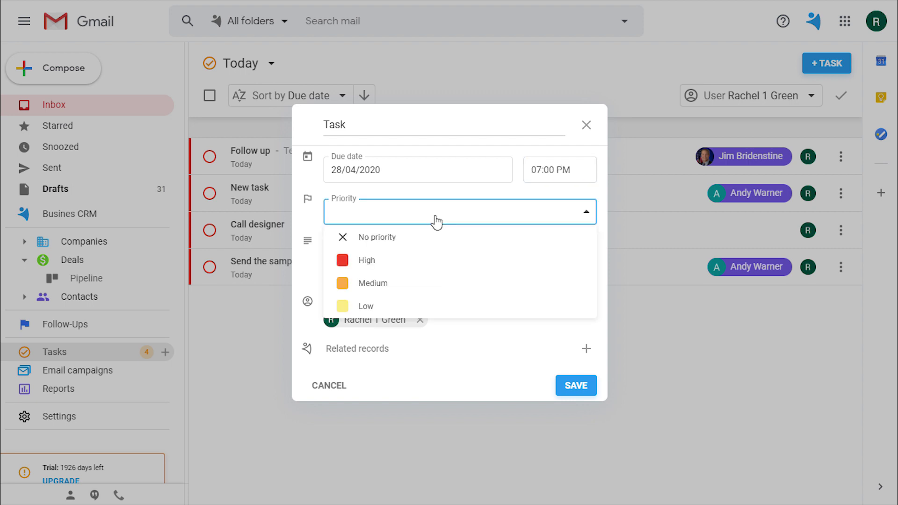
pyautogui.click(375, 258)
pyautogui.click(376, 256)
pyautogui.write('Task description')
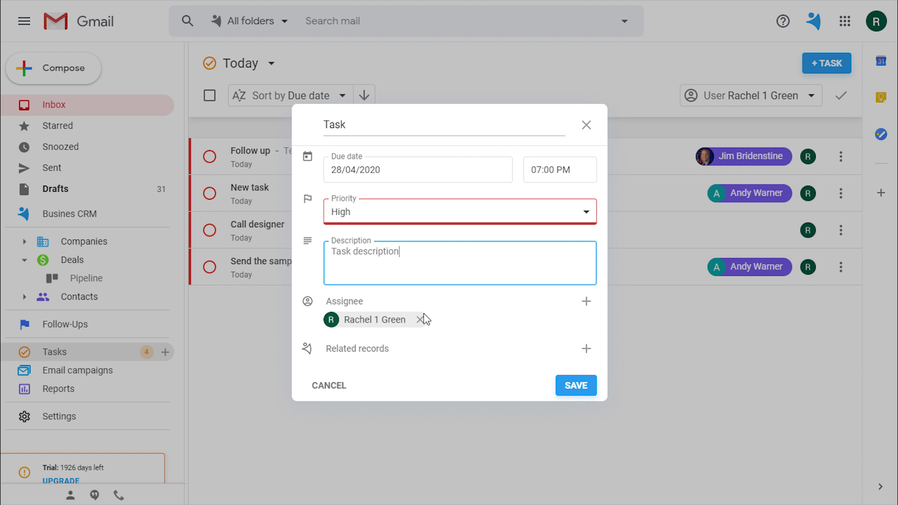
# - Add a second assignee, link the TGI deal, and save the task
pyautogui.click(593, 303)
pyautogui.click(471, 274)
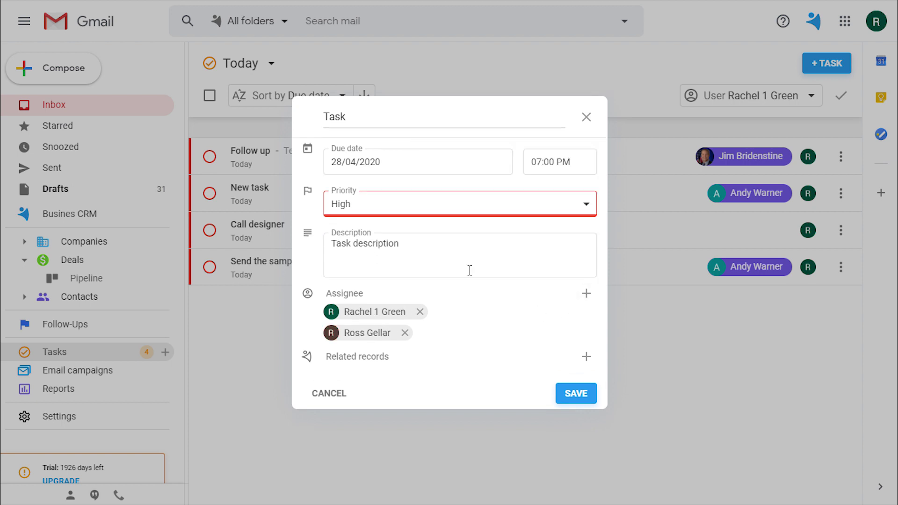
pyautogui.click(586, 358)
pyautogui.write('t')
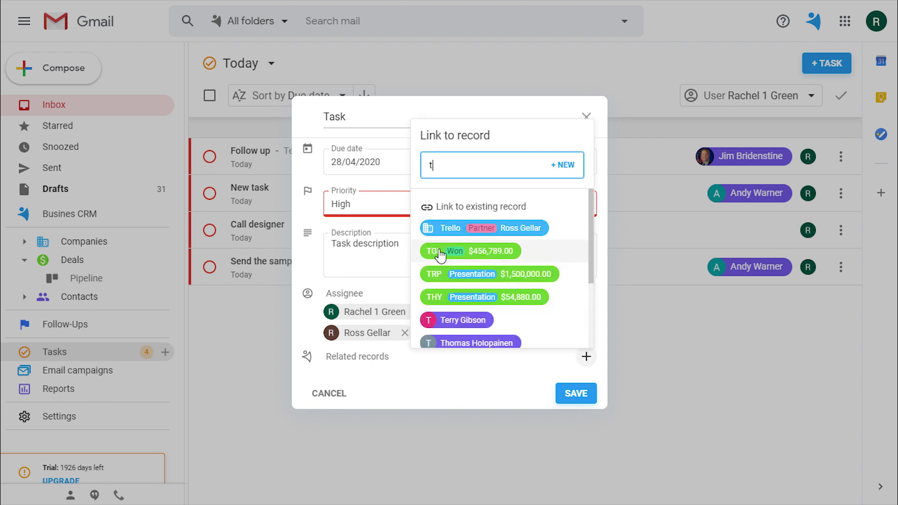
pyautogui.click(440, 251)
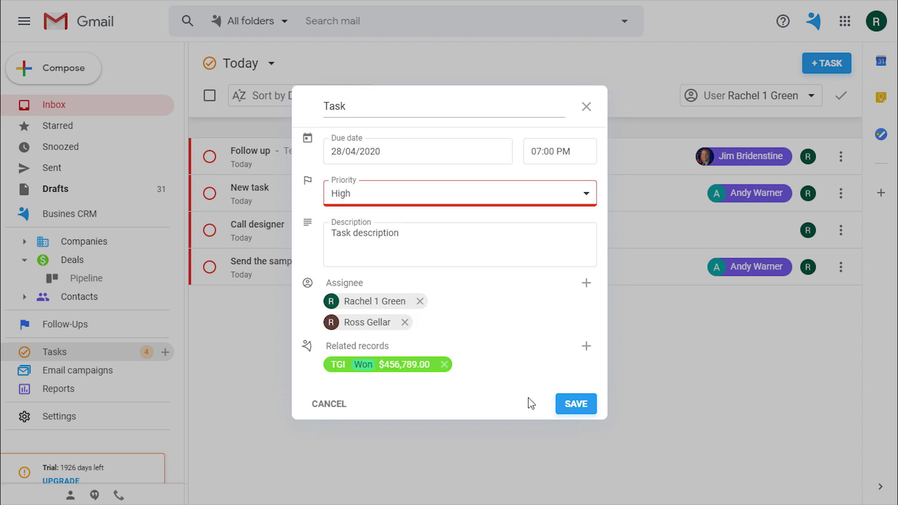
pyautogui.click(579, 405)
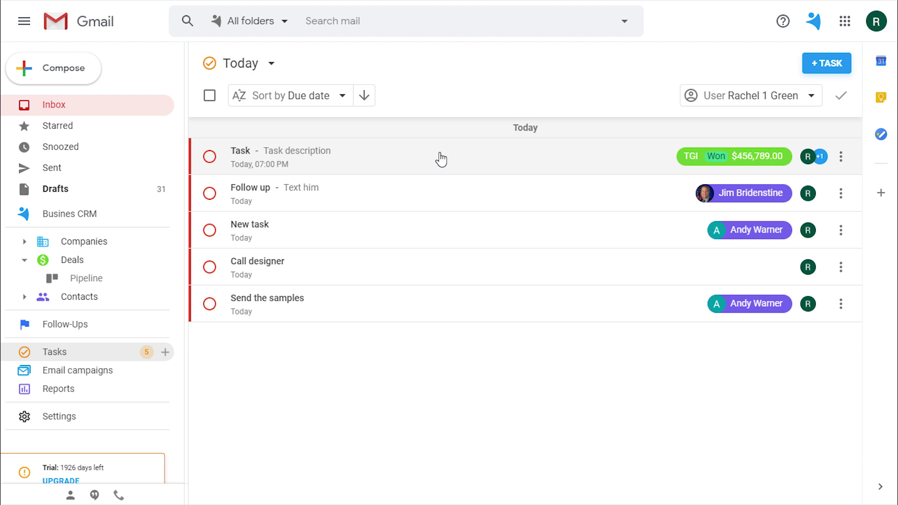
# - Filter today's tasks to show only another user's assignments
pyautogui.click(811, 95)
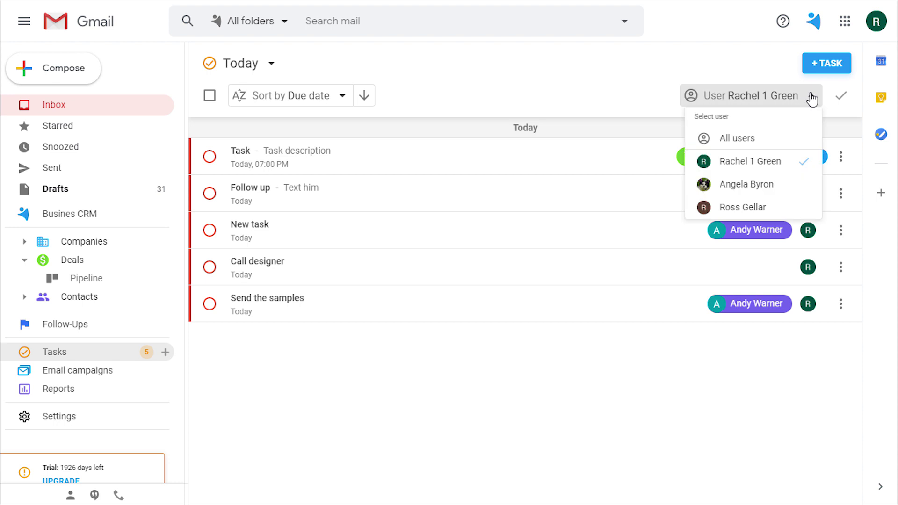
pyautogui.click(807, 207)
pyautogui.click(807, 166)
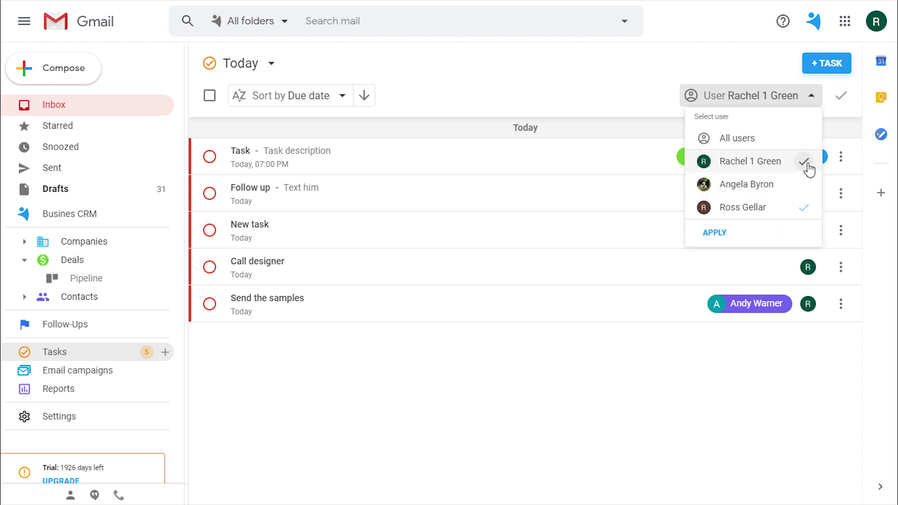
pyautogui.click(712, 236)
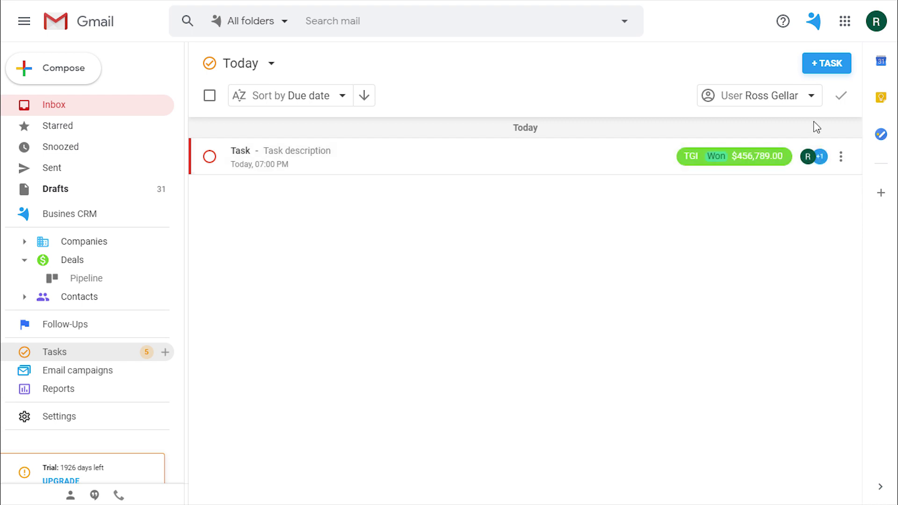
# - Widen the user filter to all users to list every user's tasks
pyautogui.click(811, 96)
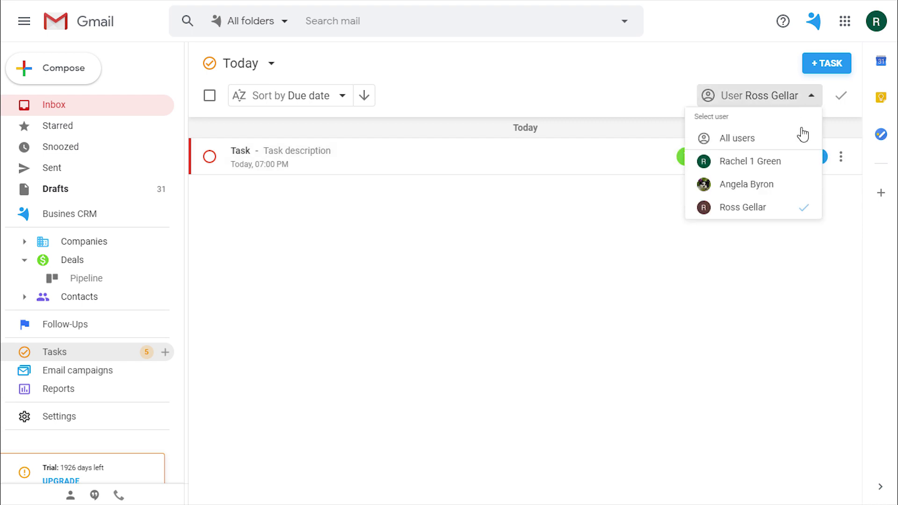
pyautogui.click(809, 144)
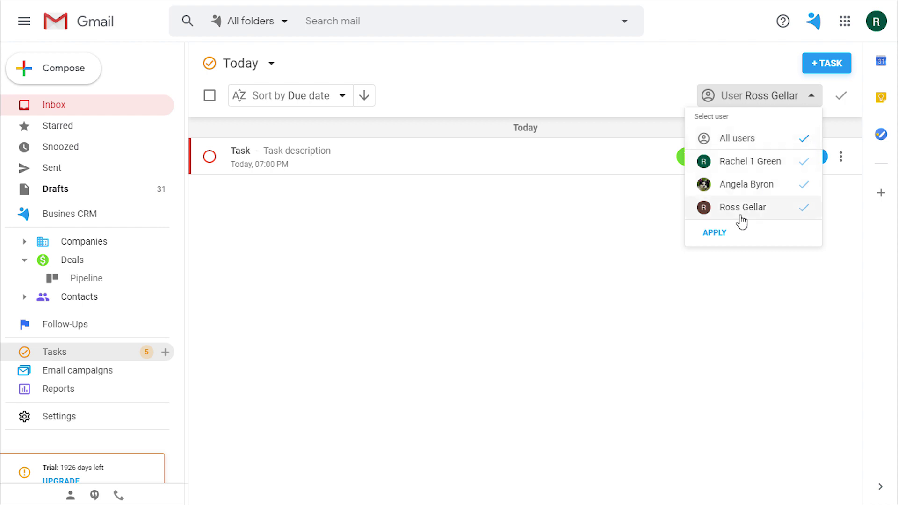
pyautogui.click(714, 233)
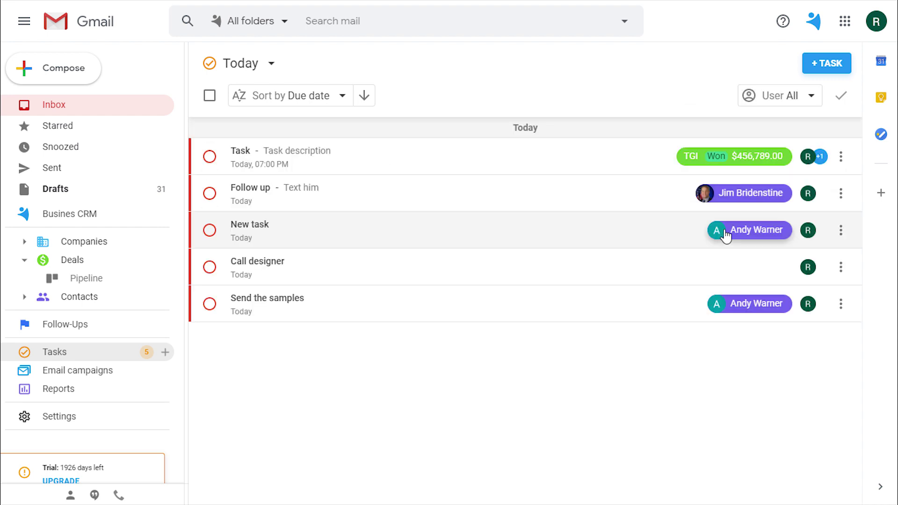
pyautogui.moveTo(726, 236)
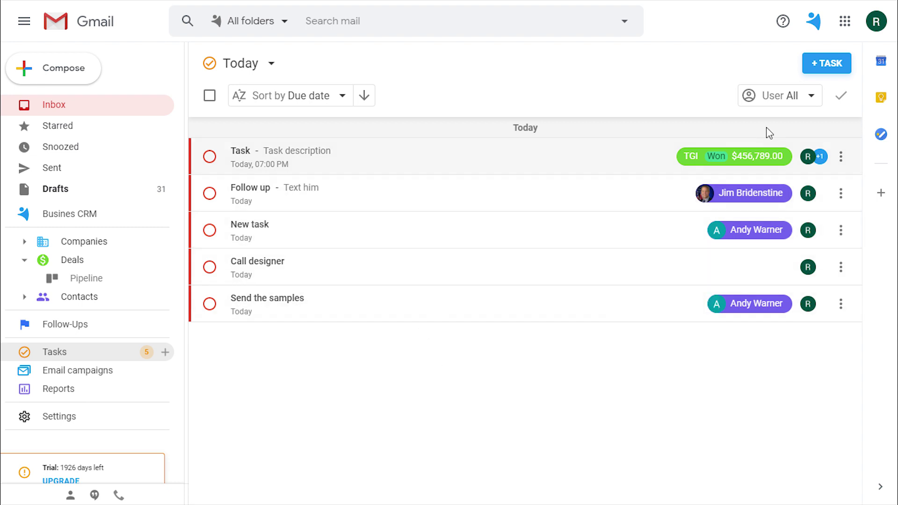
# - Show completed tasks, revealing Update the website, Send the invoice and Management meeting
pyautogui.click(842, 97)
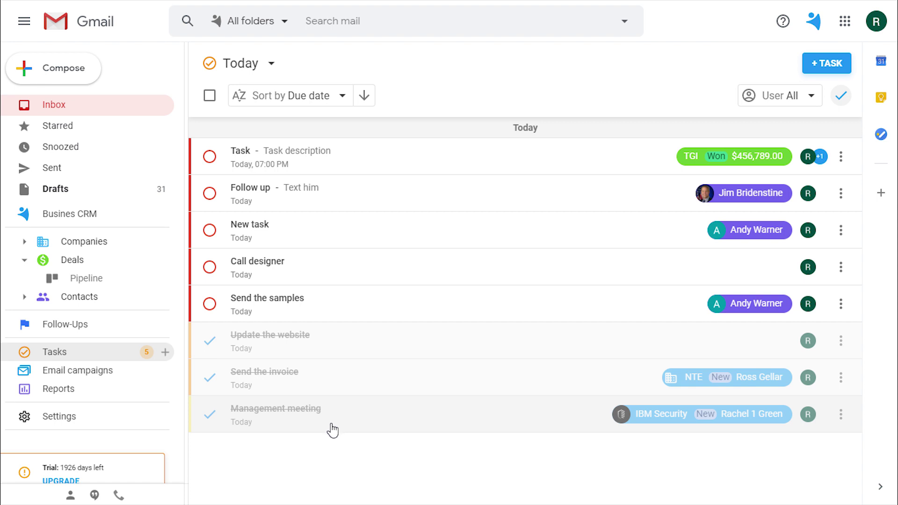
# - From the Additional info on the CRM email, create a task due today
pyautogui.click(66, 110)
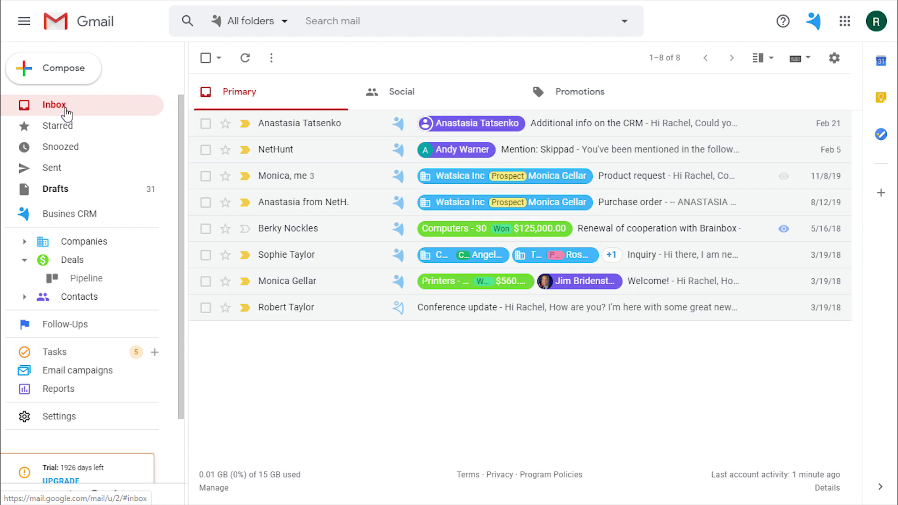
pyautogui.click(307, 127)
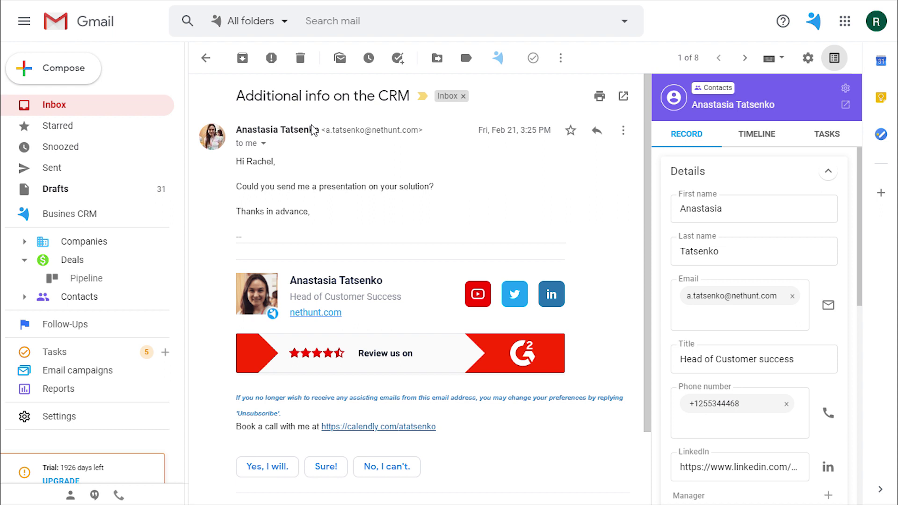
pyautogui.click(533, 58)
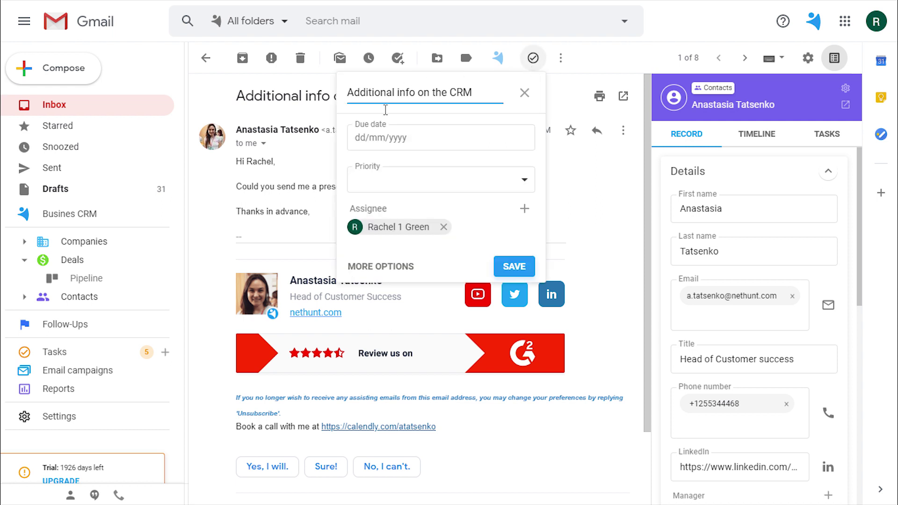
pyautogui.click(426, 138)
pyautogui.click(445, 163)
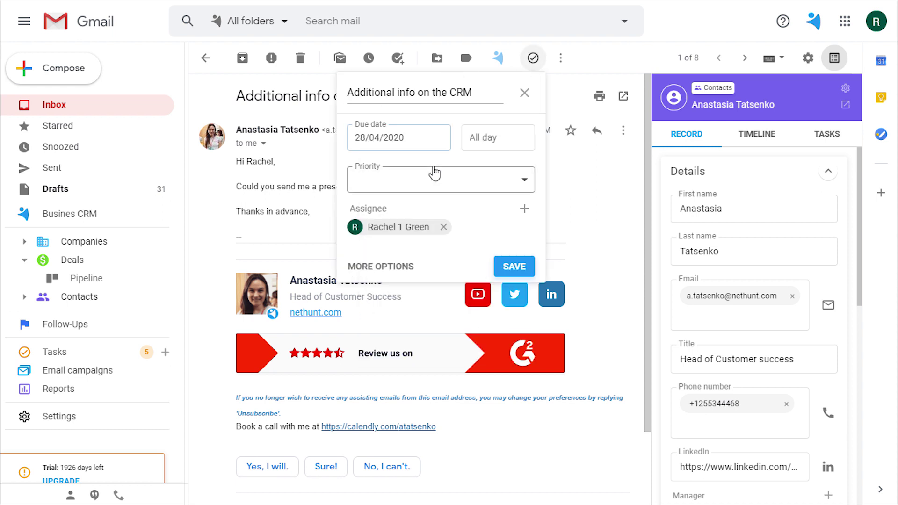
pyautogui.click(515, 268)
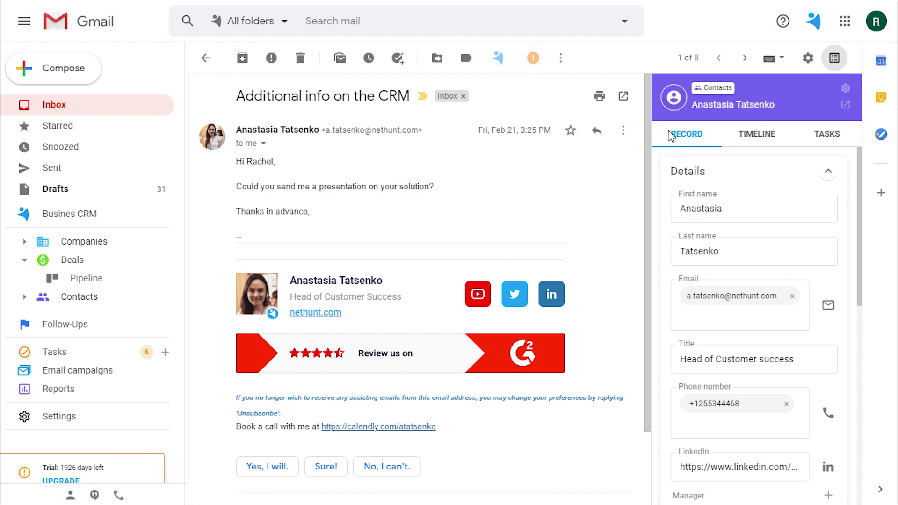
# - Add and save a new task on the sender's contact card
pyautogui.click(826, 134)
pyautogui.click(746, 173)
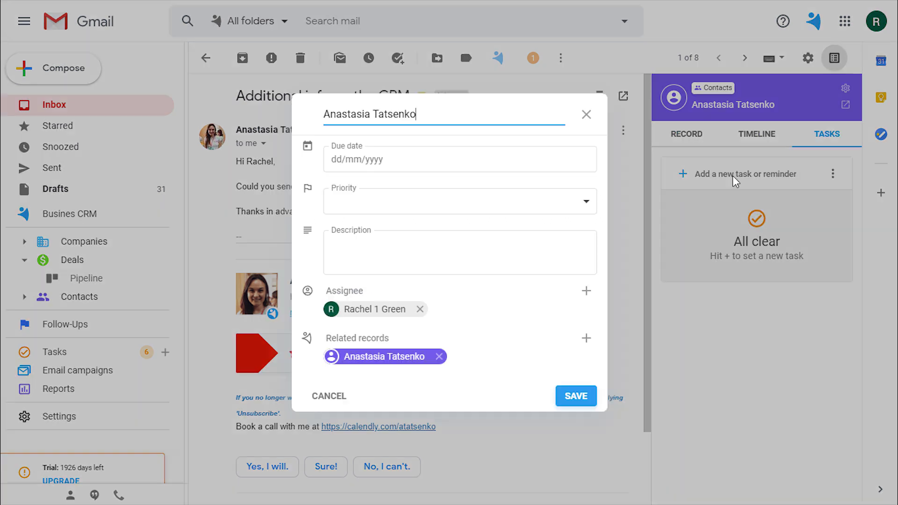
pyautogui.click(576, 395)
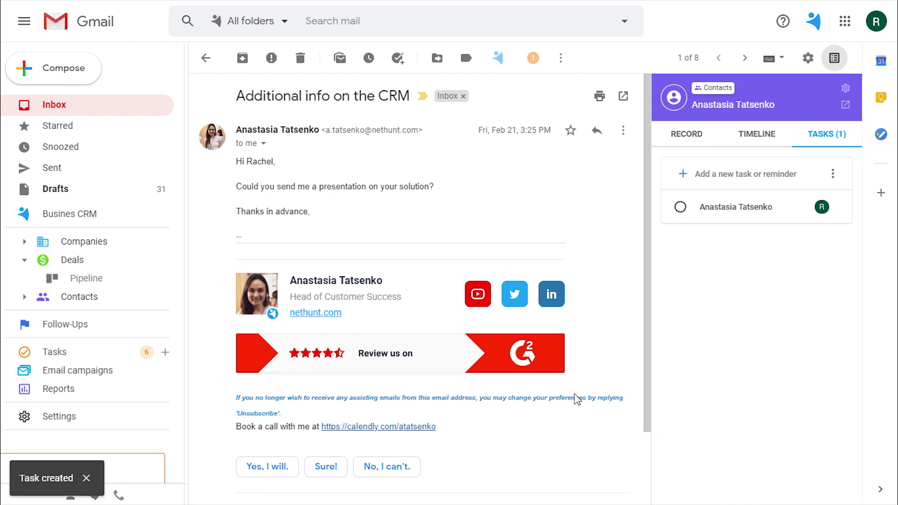
# - Mark the contact's task completed in its full record, then view the Deals pipeline
pyautogui.click(846, 107)
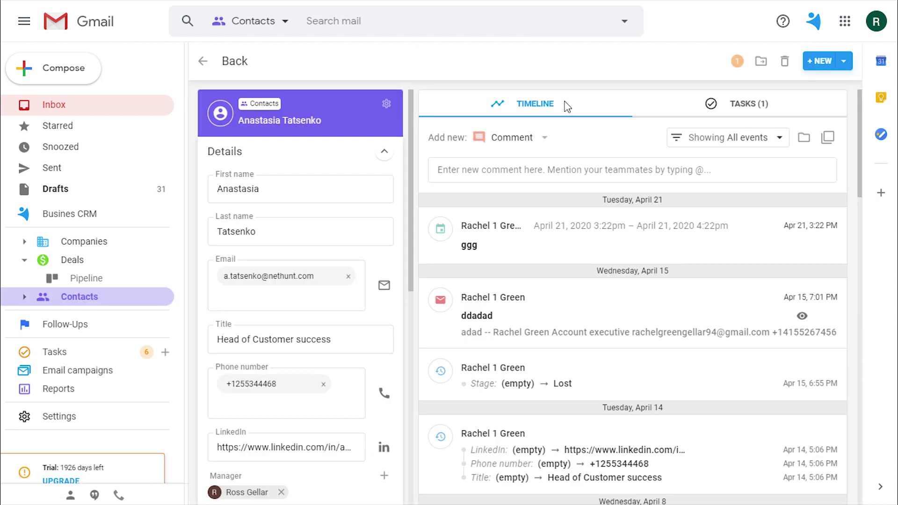
pyautogui.click(744, 108)
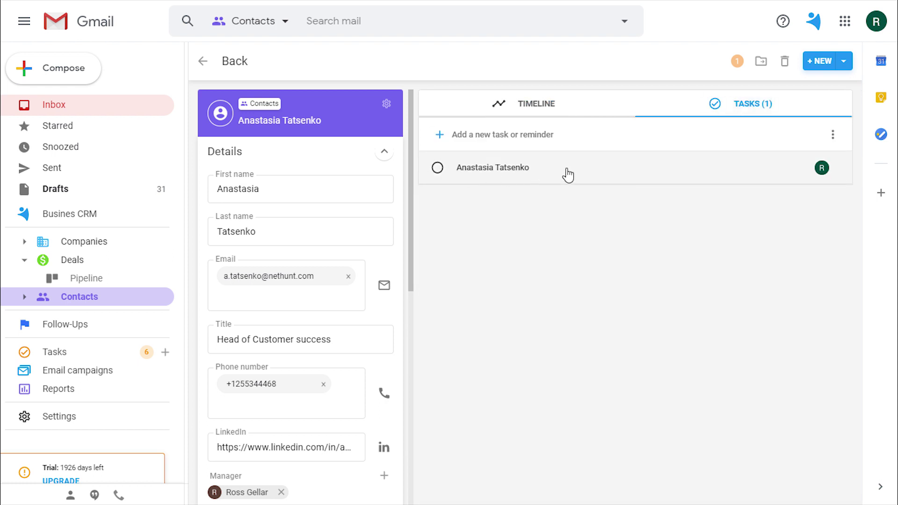
pyautogui.click(438, 168)
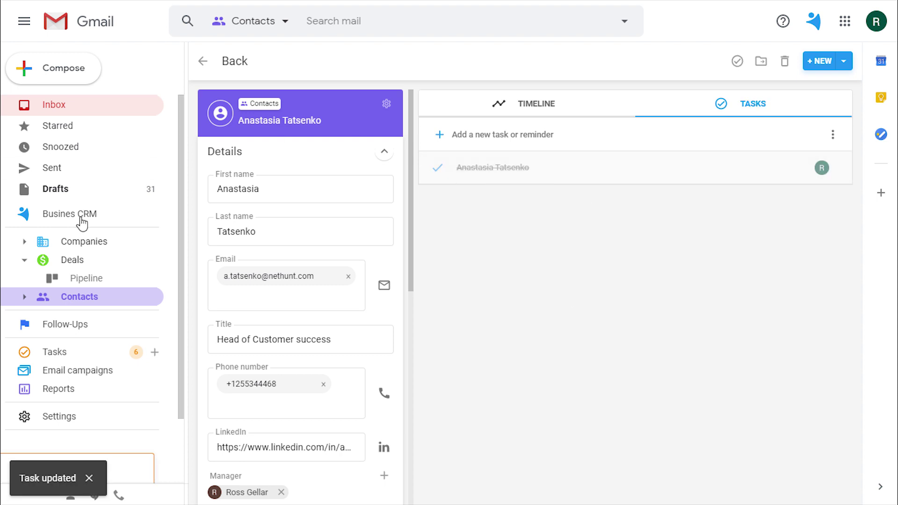
pyautogui.click(97, 282)
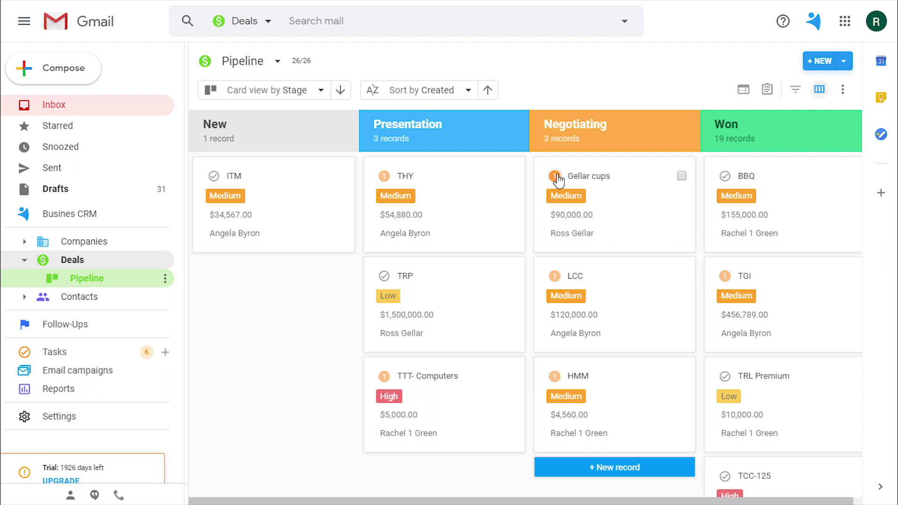
# - Return to the inbox and view the Additional info on the CRM email's linked task
pyautogui.click(98, 112)
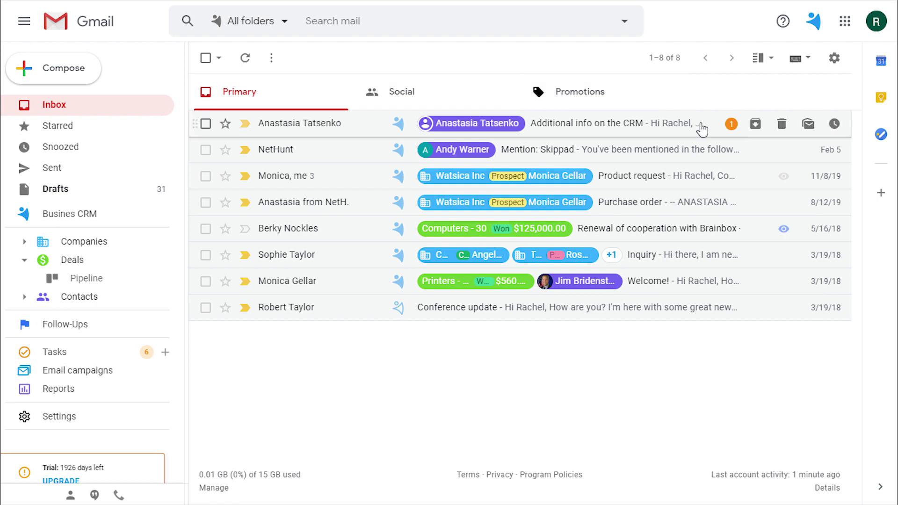
pyautogui.click(729, 125)
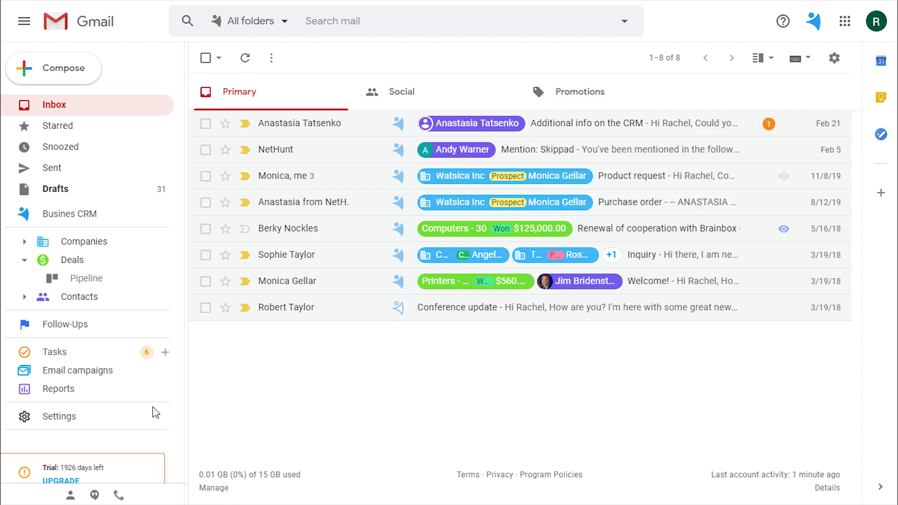
# - In Tasks settings, turn off status-change notifications while keeping new-assignment notifications on
pyautogui.click(83, 416)
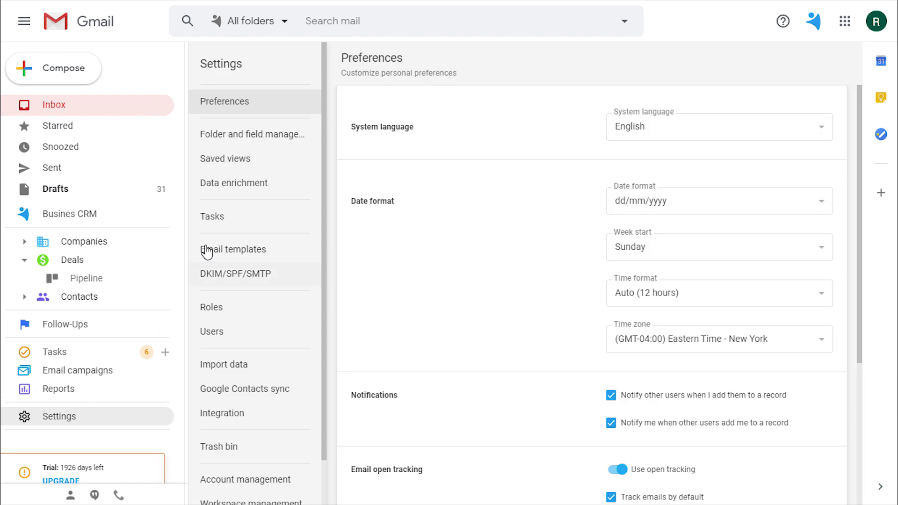
pyautogui.click(224, 225)
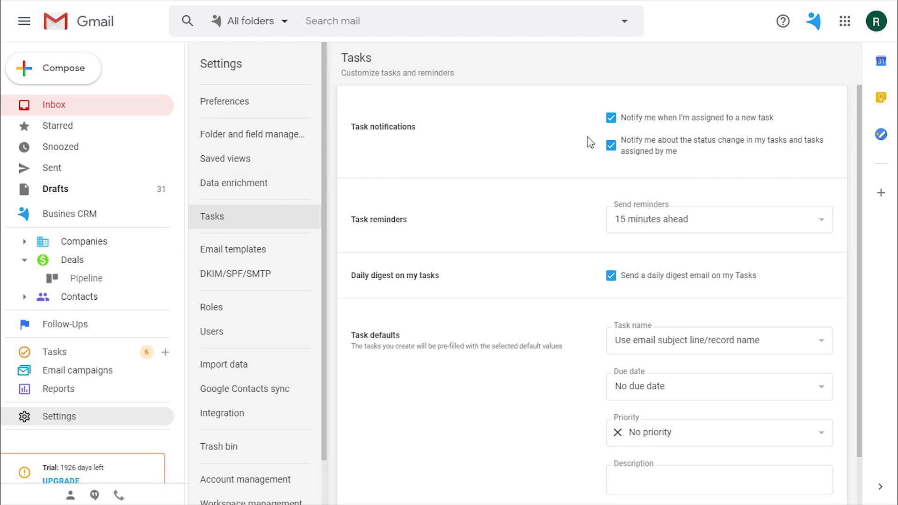
pyautogui.click(610, 119)
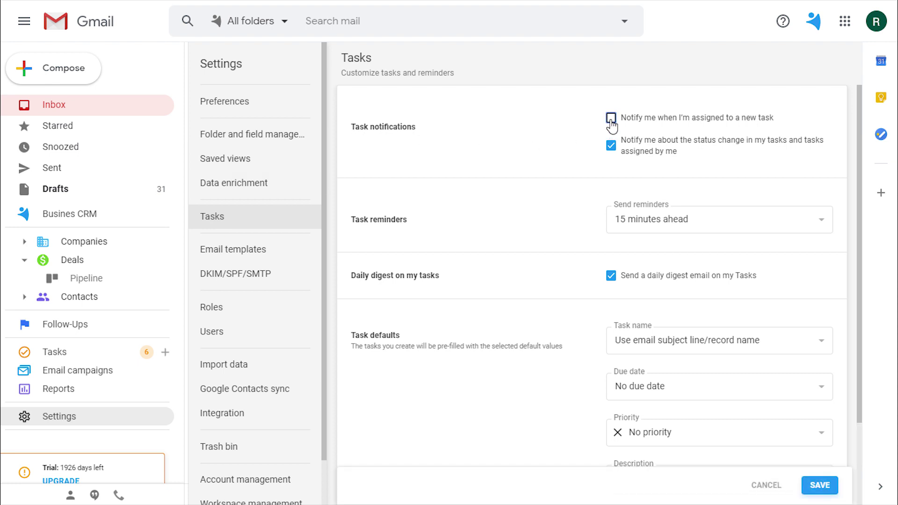
pyautogui.click(611, 119)
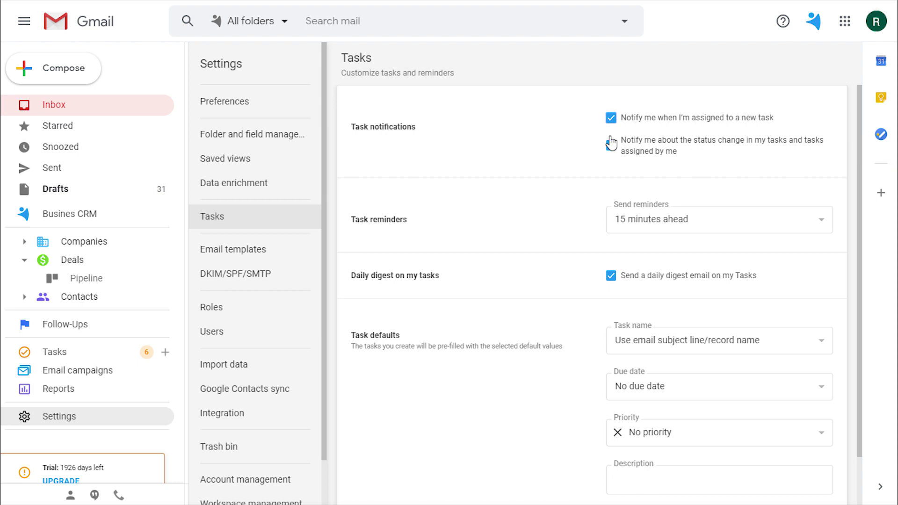
pyautogui.click(611, 145)
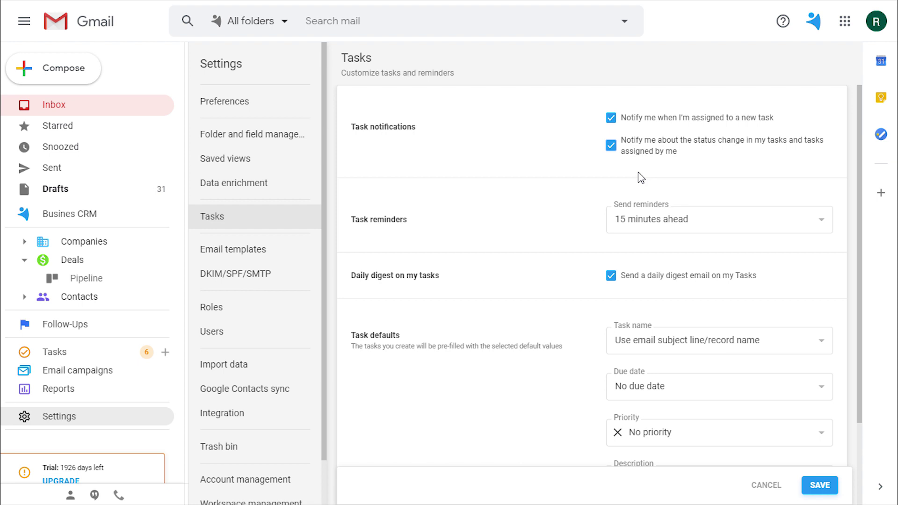
# - Review the reminder timing, keeping 15 minutes ahead, and the default task name options
pyautogui.click(645, 230)
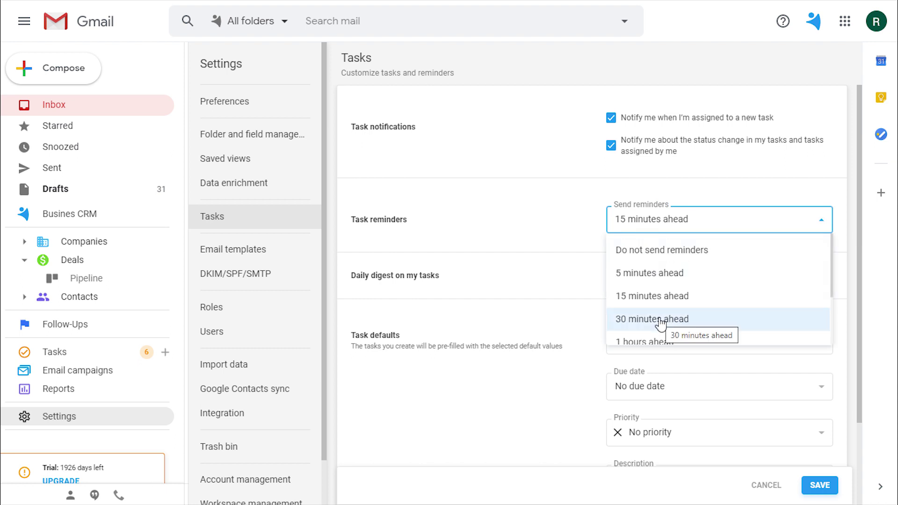
pyautogui.click(578, 225)
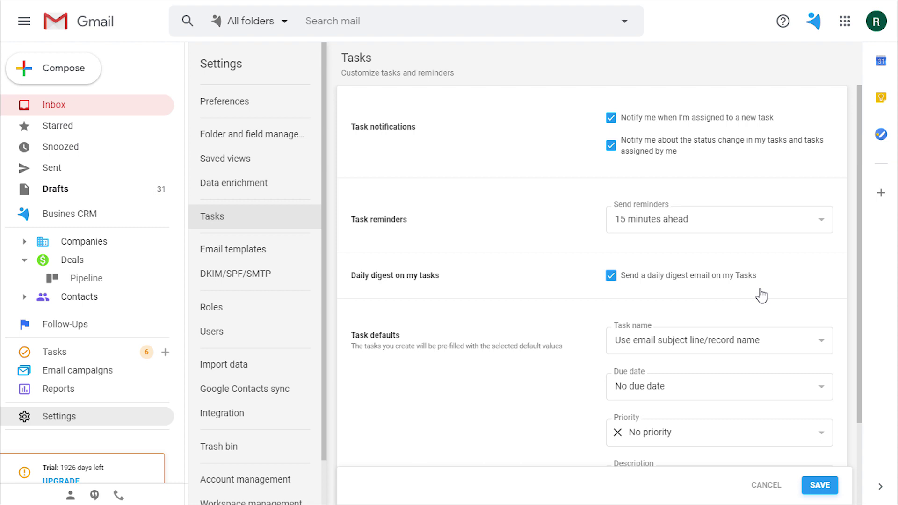
pyautogui.click(634, 350)
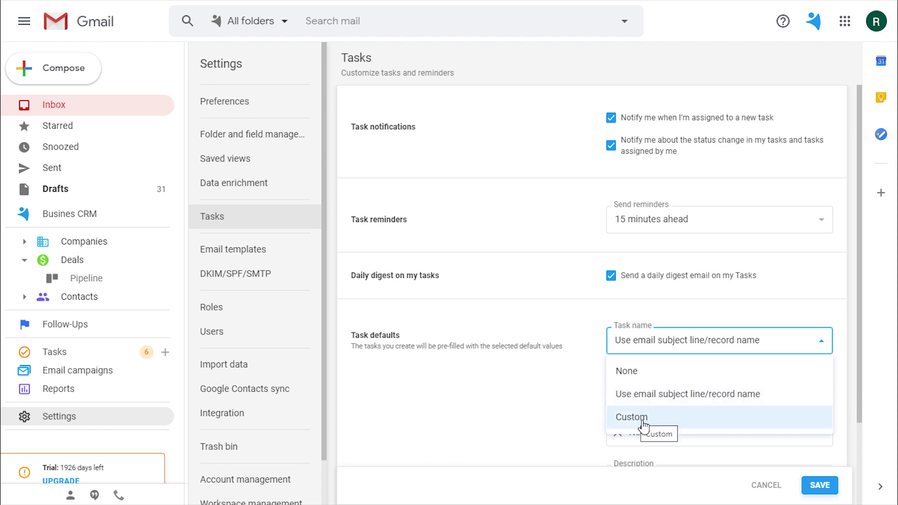
# - Save task defaults: email subject name, due date Tomorrow, and High priority
pyautogui.click(625, 395)
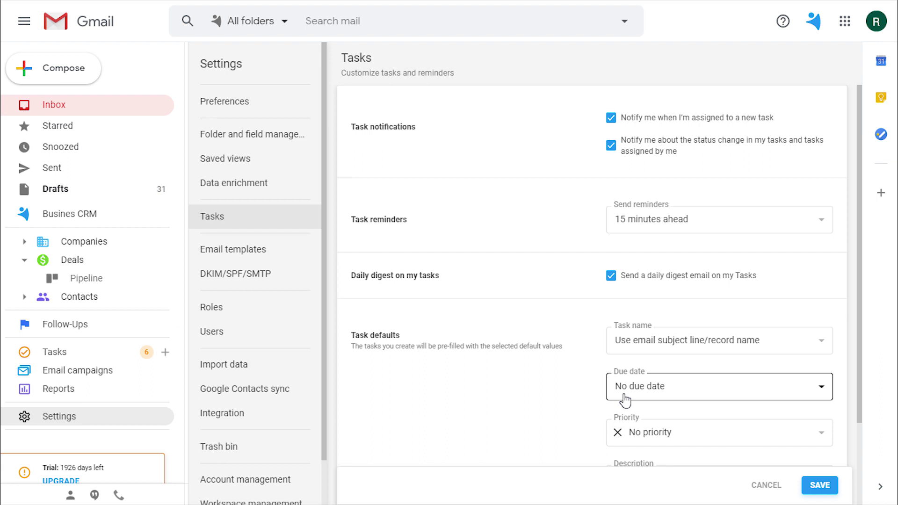
pyautogui.click(624, 397)
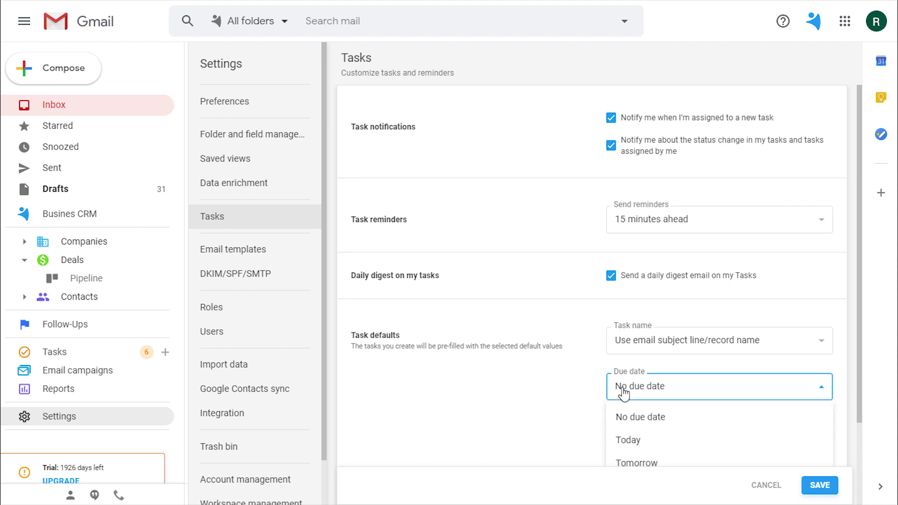
pyautogui.click(639, 463)
pyautogui.scroll(-3, 557, 410)
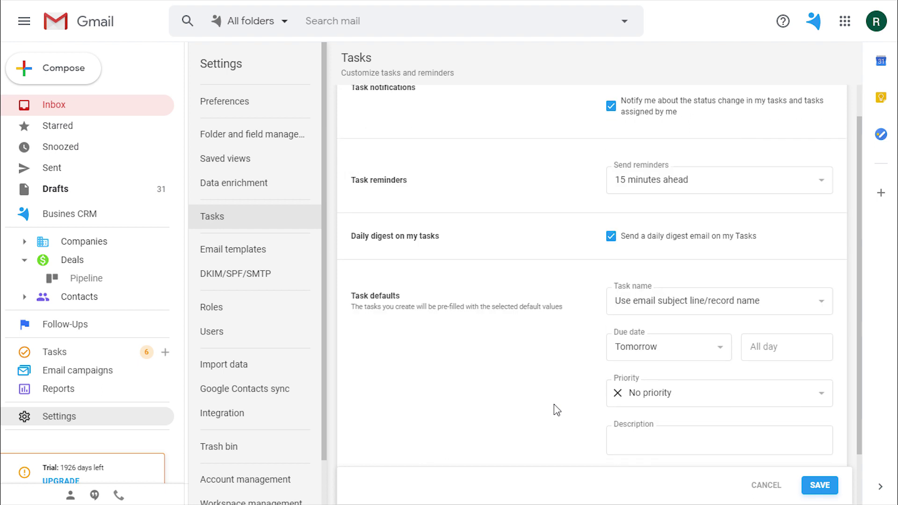
pyautogui.click(665, 346)
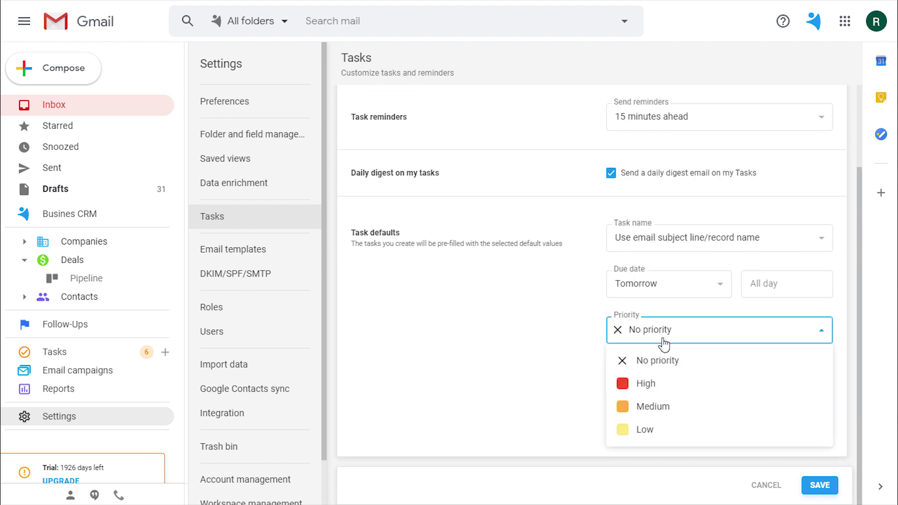
pyautogui.click(651, 392)
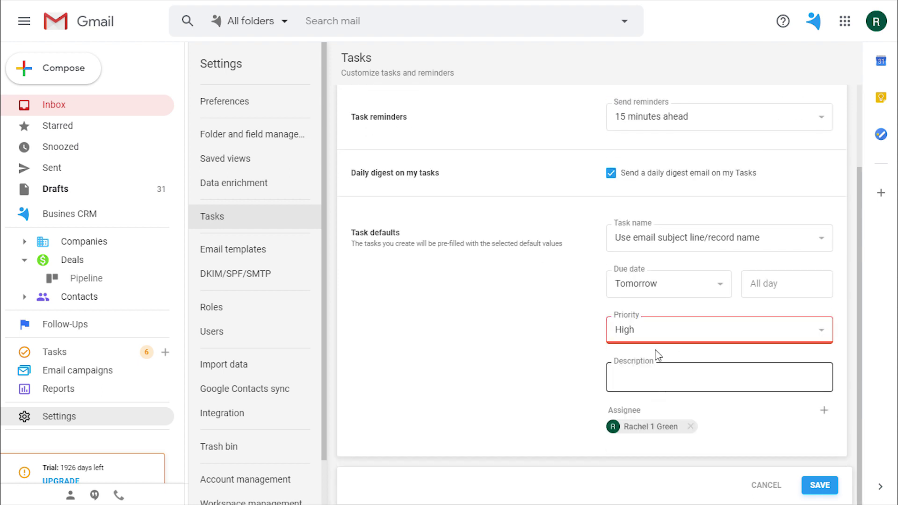
pyautogui.click(640, 377)
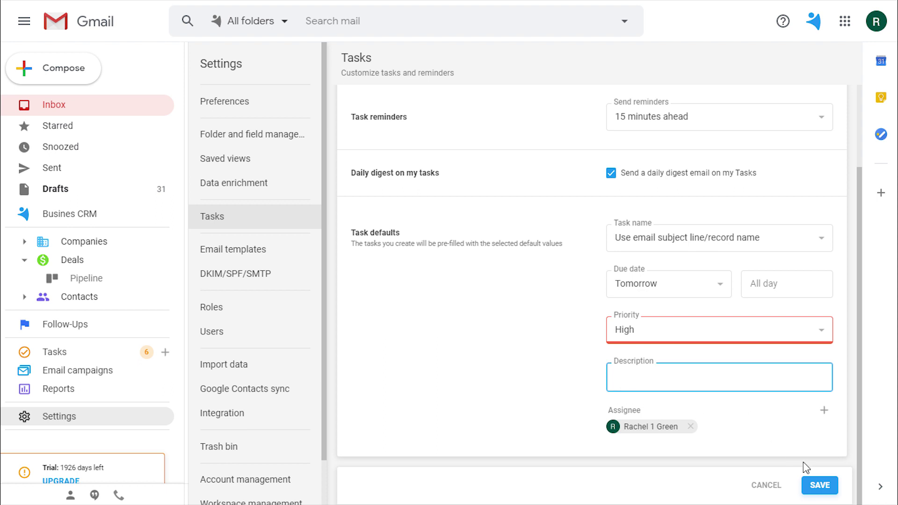
pyautogui.click(817, 489)
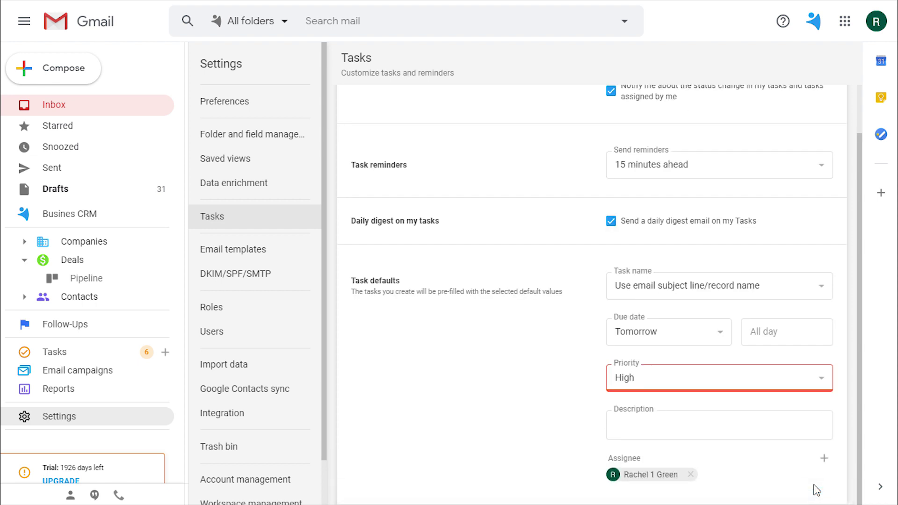
# - On the Deals pipeline, save a prefilled ITM deal task due Tomorrow with High priority
pyautogui.click(92, 279)
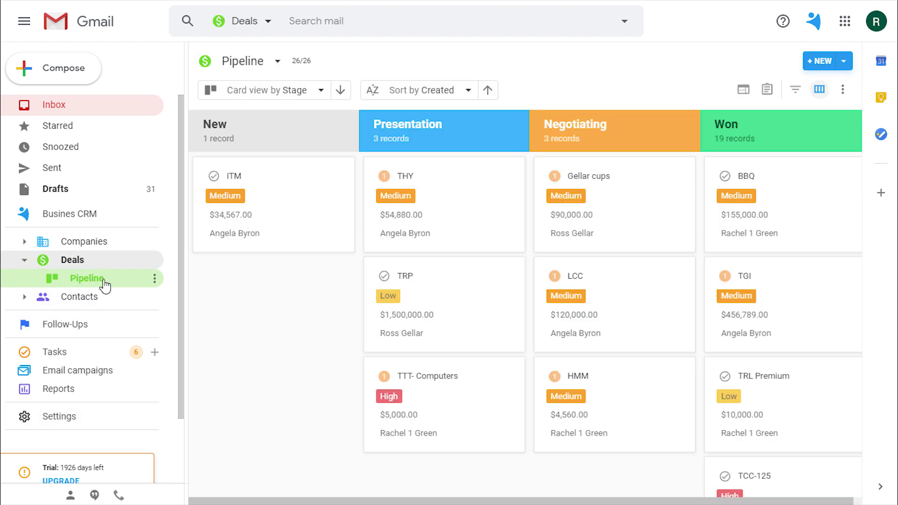
pyautogui.click(214, 178)
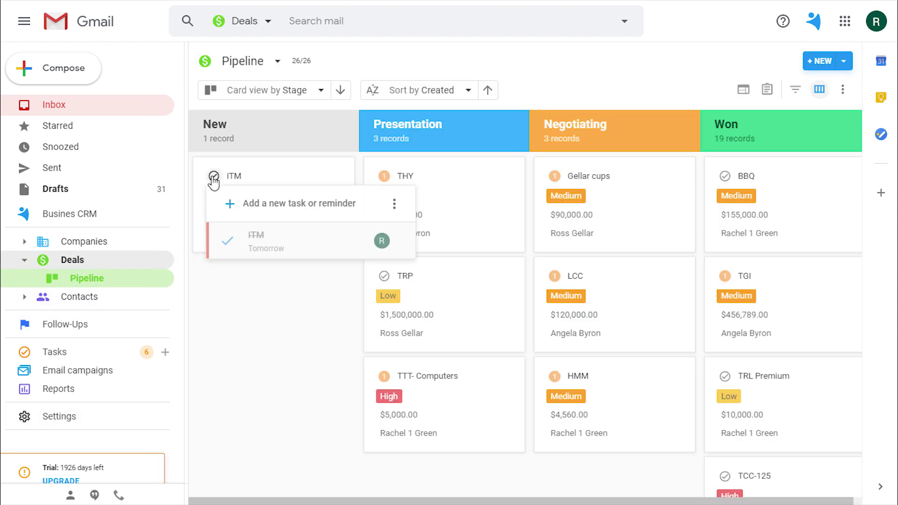
pyautogui.click(281, 203)
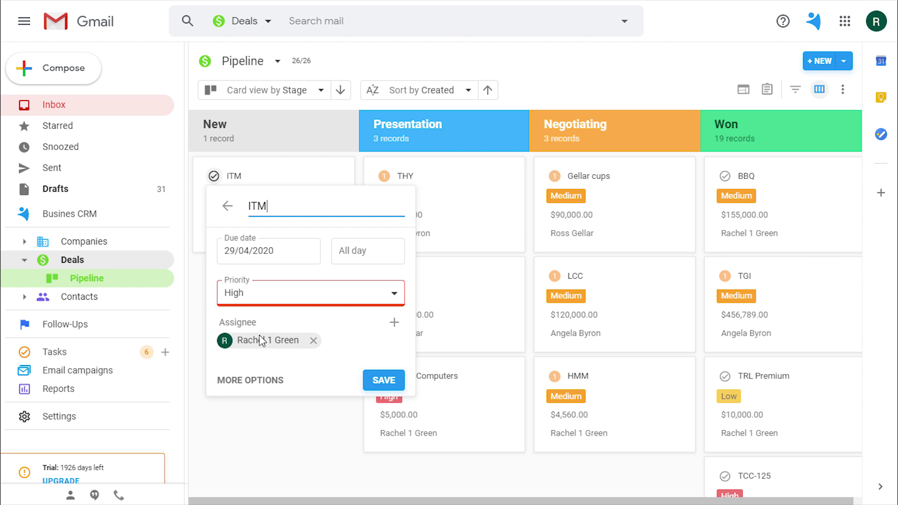
pyautogui.click(377, 380)
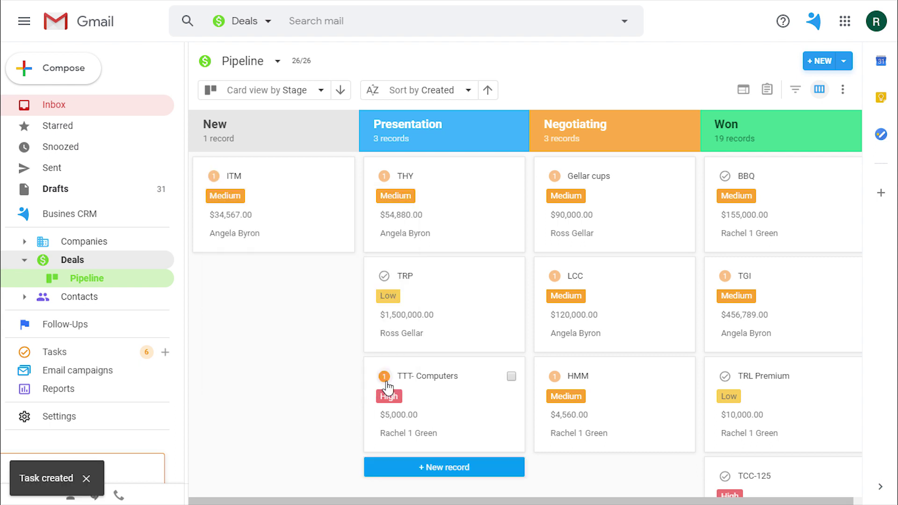
pyautogui.click(213, 176)
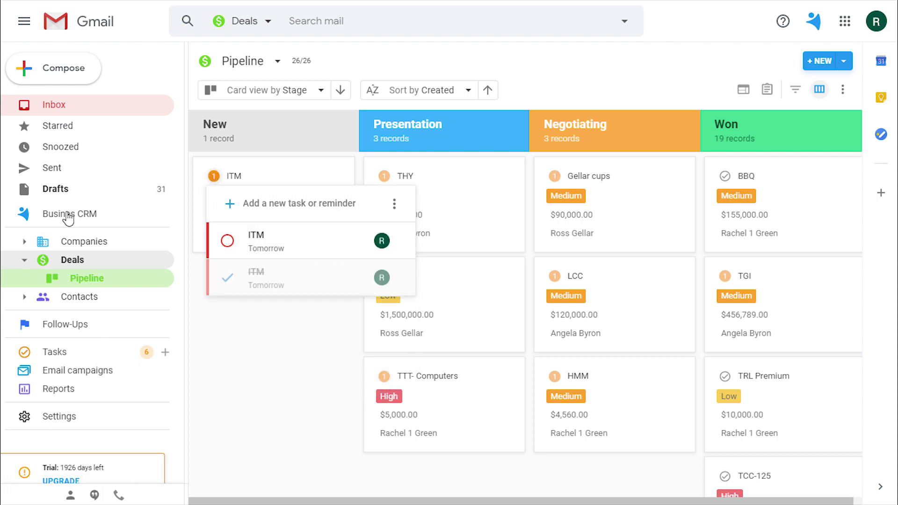
pyautogui.click(60, 352)
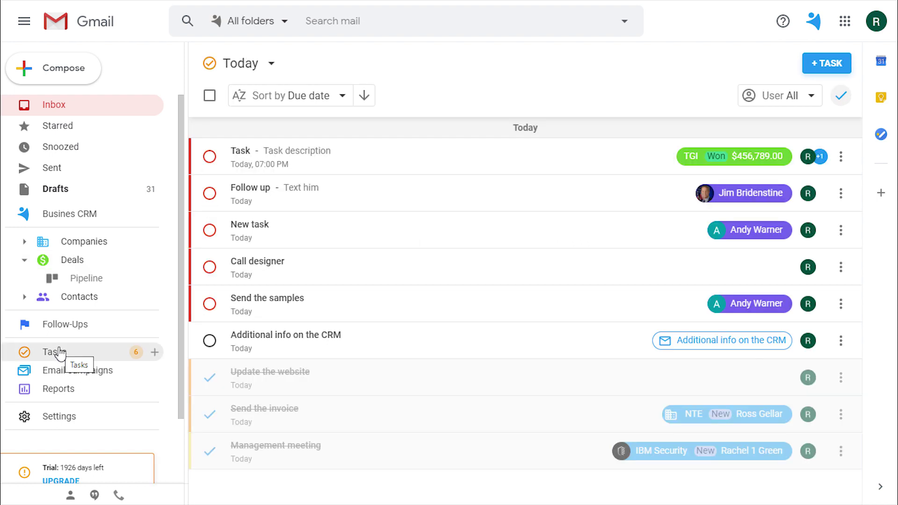